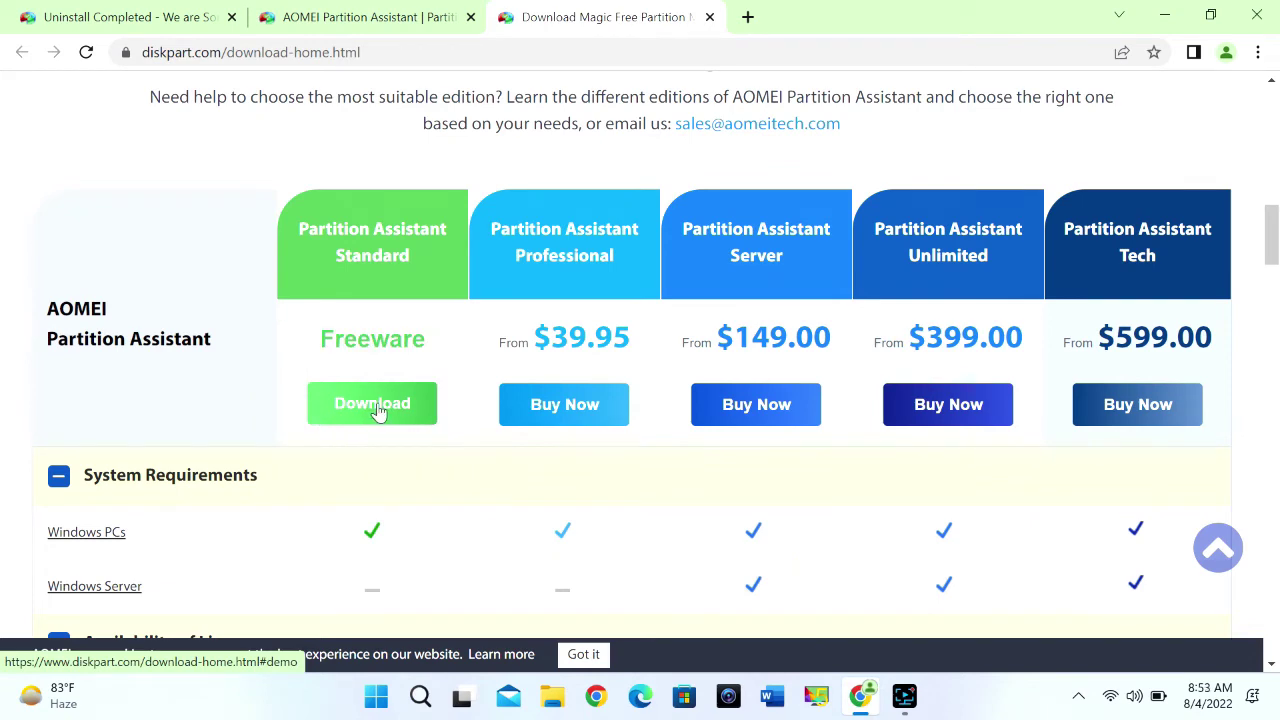
# - Download the freeware Partition Assistant Standard edition and start its installer with English as the setup language
pyautogui.click(378, 408)
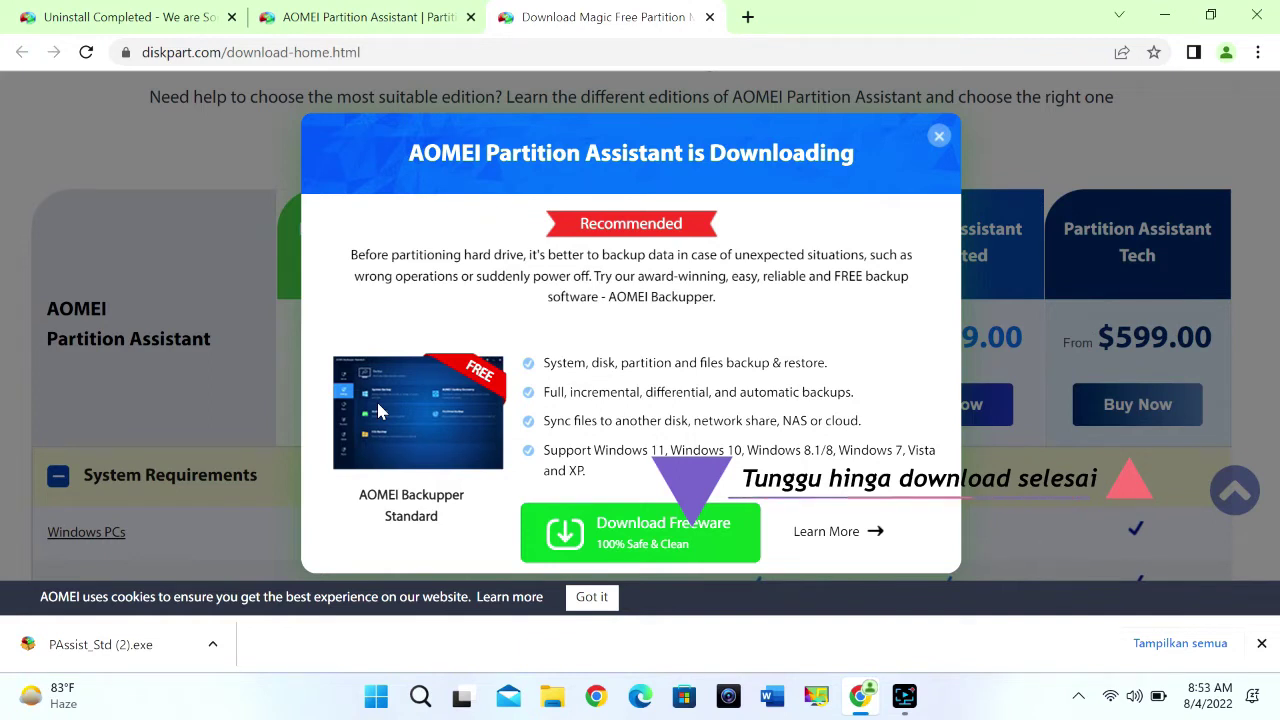
pyautogui.click(155, 660)
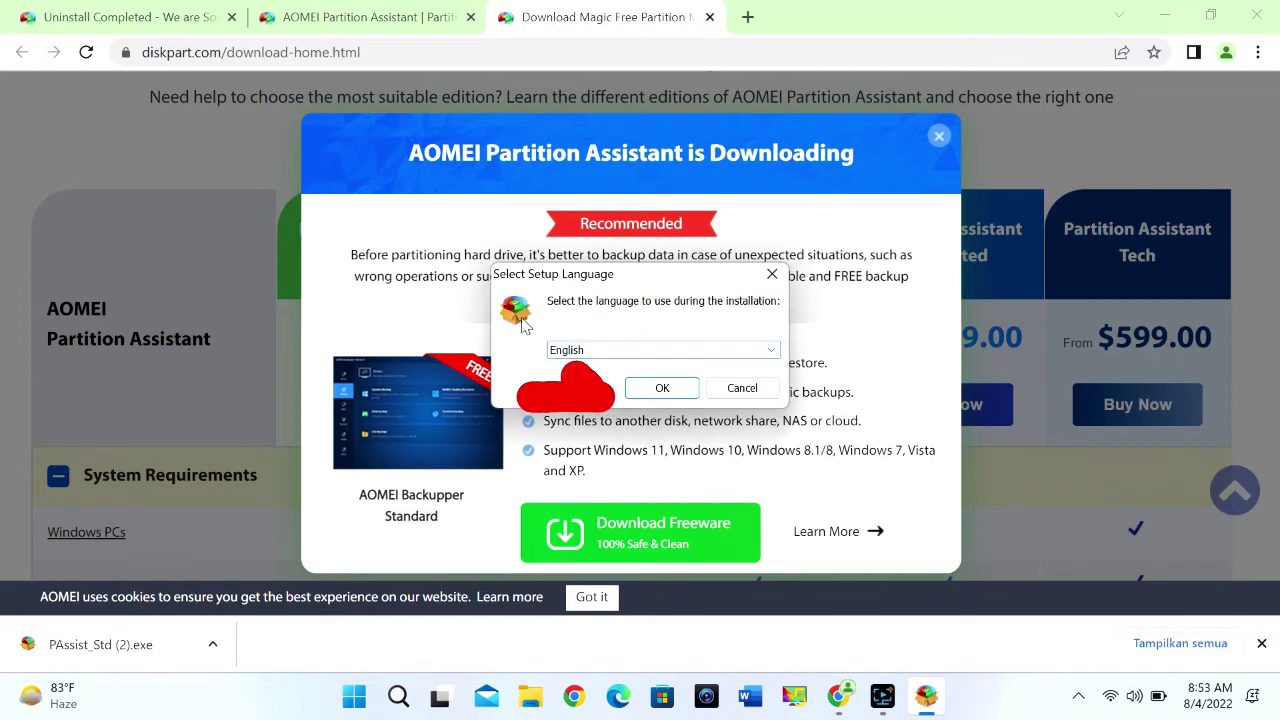
pyautogui.click(661, 387)
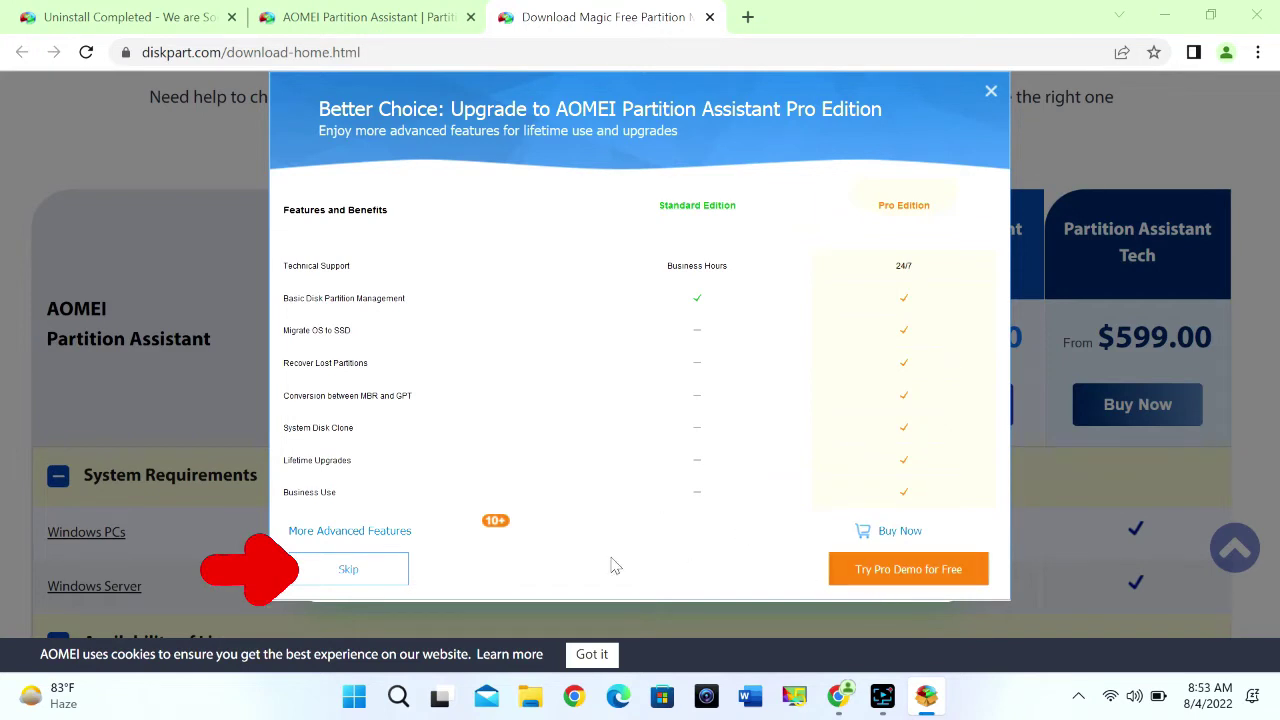
# - Install AOMEI Partition Assistant without the Pro upgrade and launch it
pyautogui.click(357, 584)
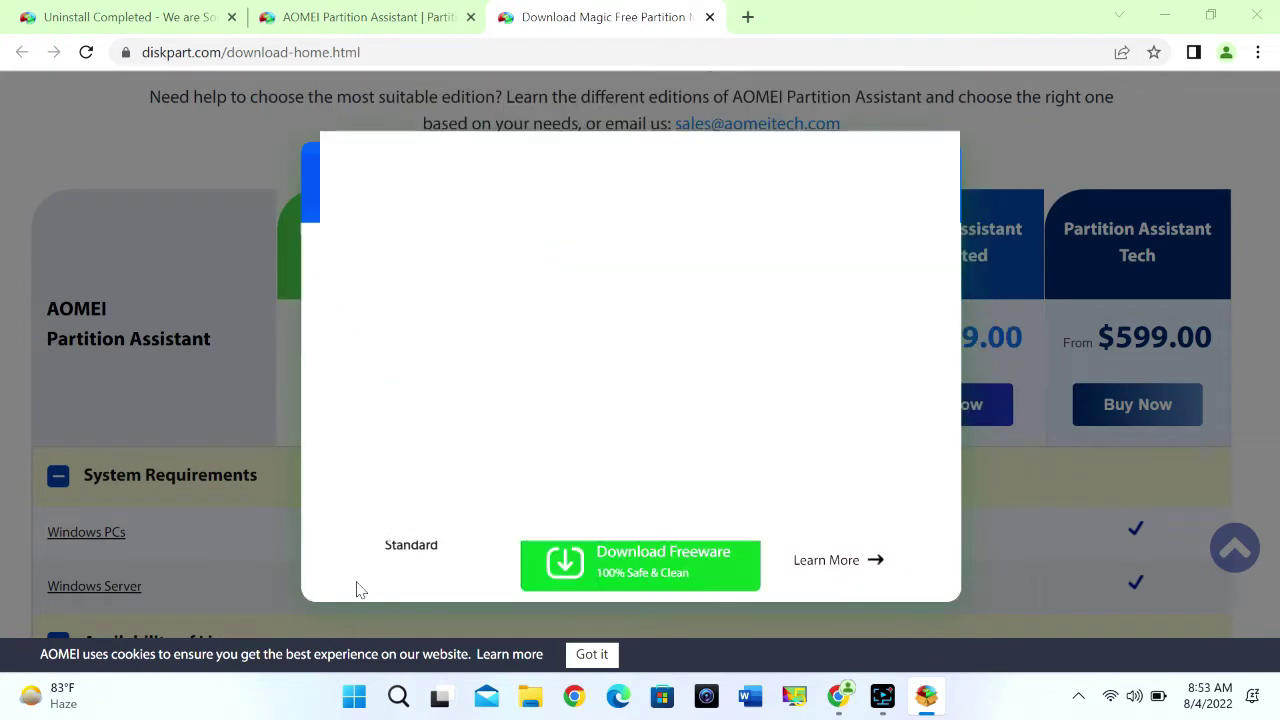
pyautogui.click(652, 482)
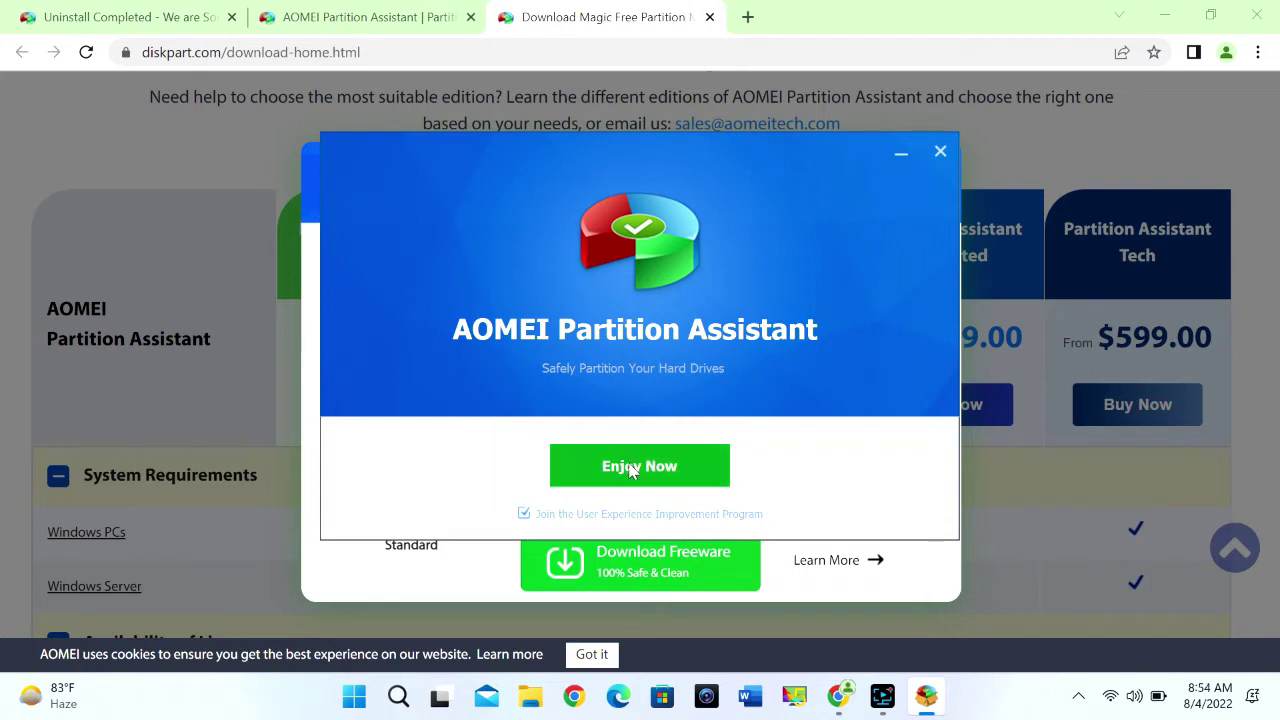
pyautogui.click(632, 468)
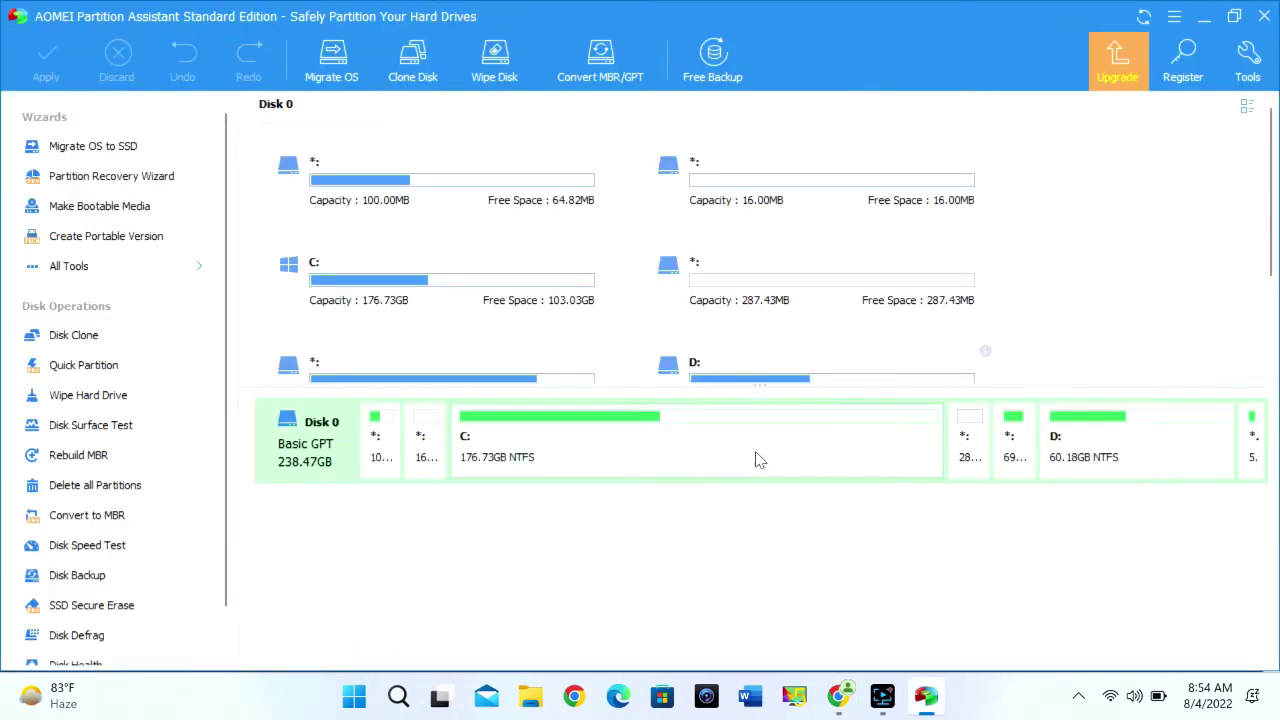
# - Switch to File Explorer and check the capacity and free space of drives C and D under This PC
pyautogui.click(757, 459)
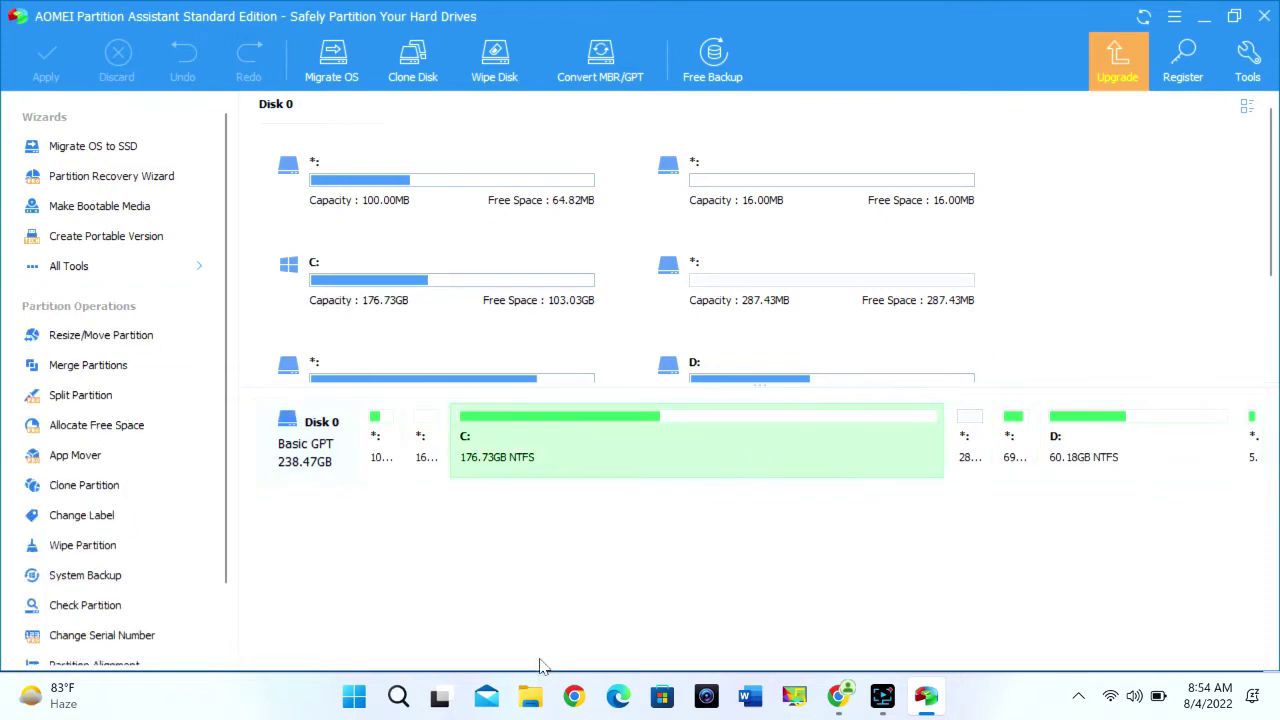
pyautogui.click(530, 700)
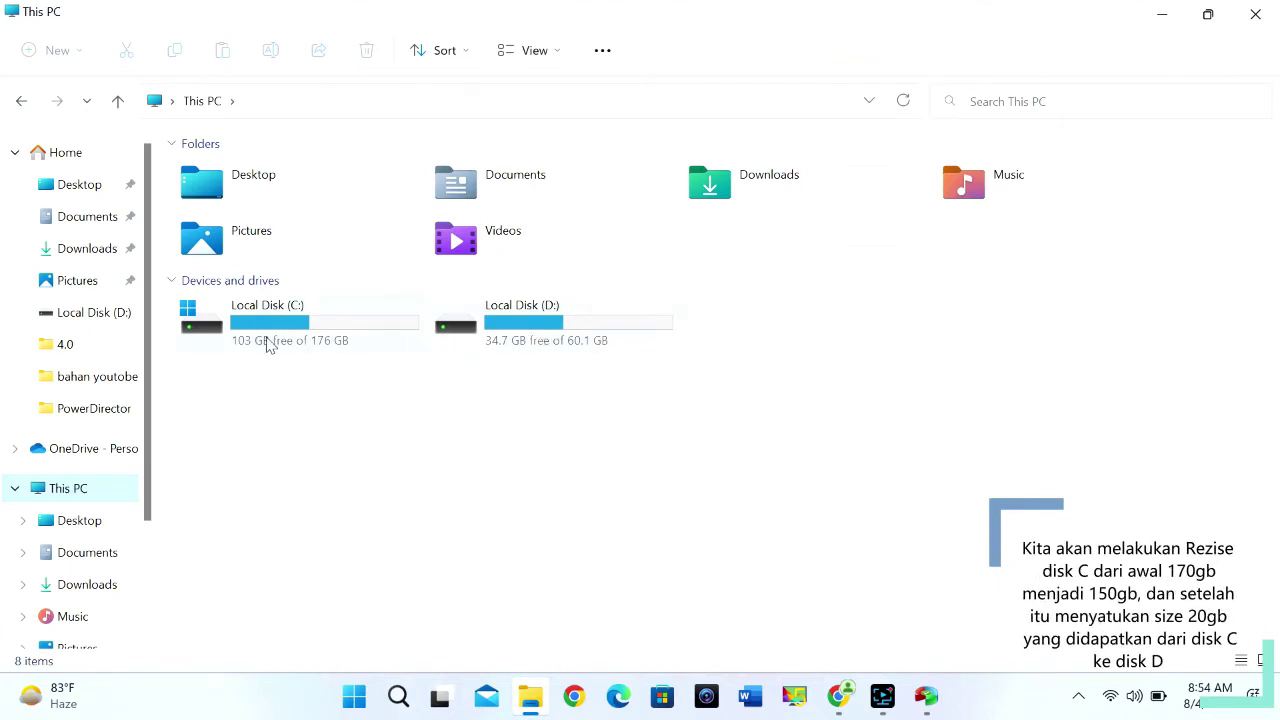
pyautogui.moveTo(265, 336)
pyautogui.click(926, 697)
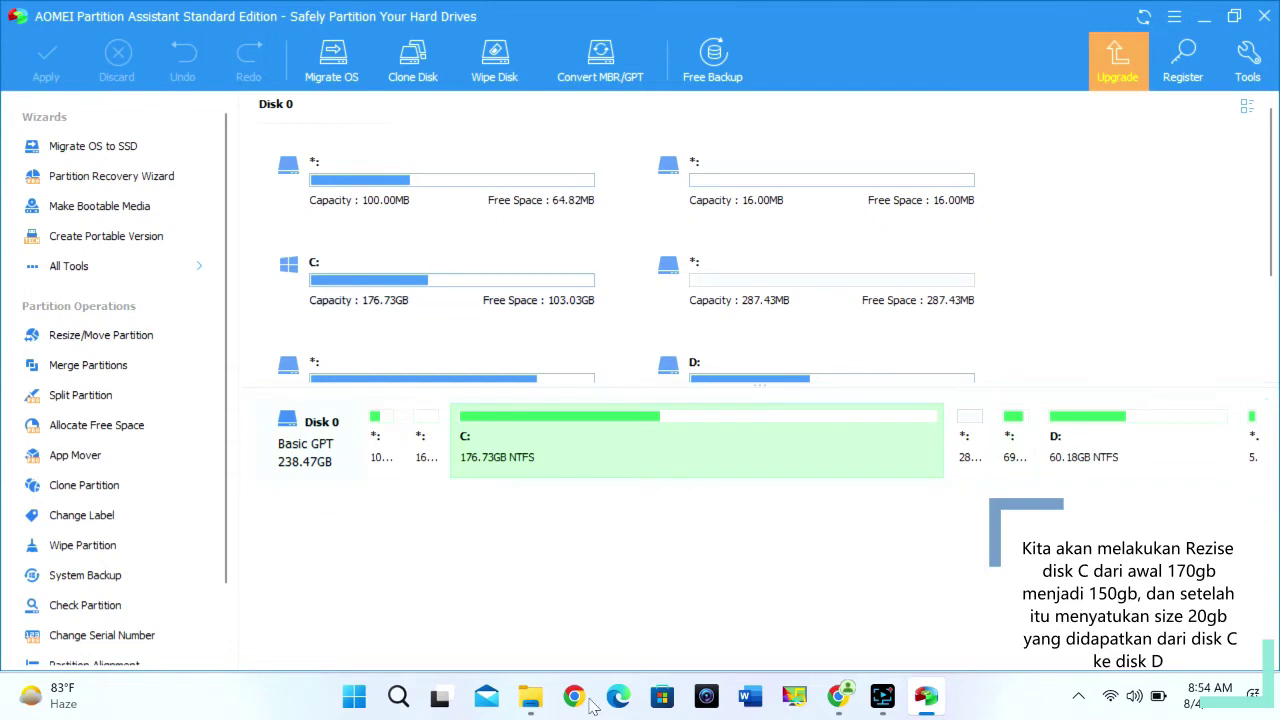
pyautogui.click(531, 697)
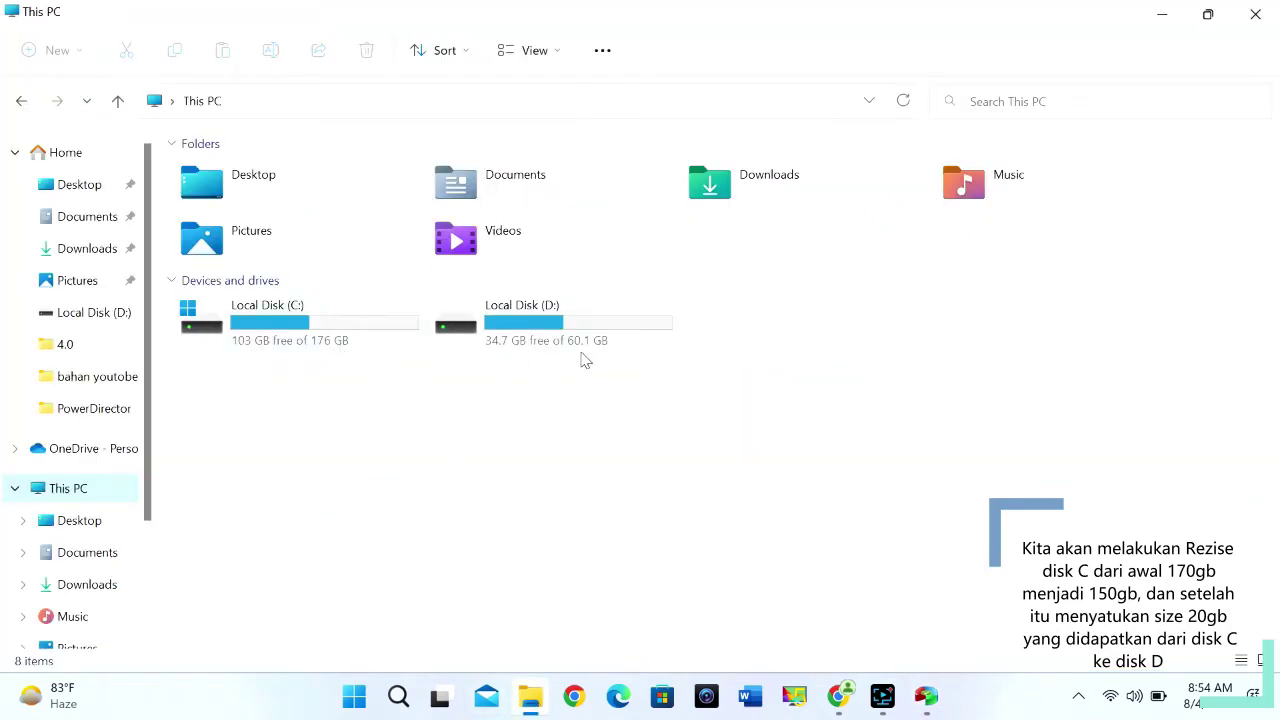
# - Switch back to AOMEI Partition Assistant and shrink partition C to 150.37 GB, leaving the freed space unallocated
pyautogui.click(925, 697)
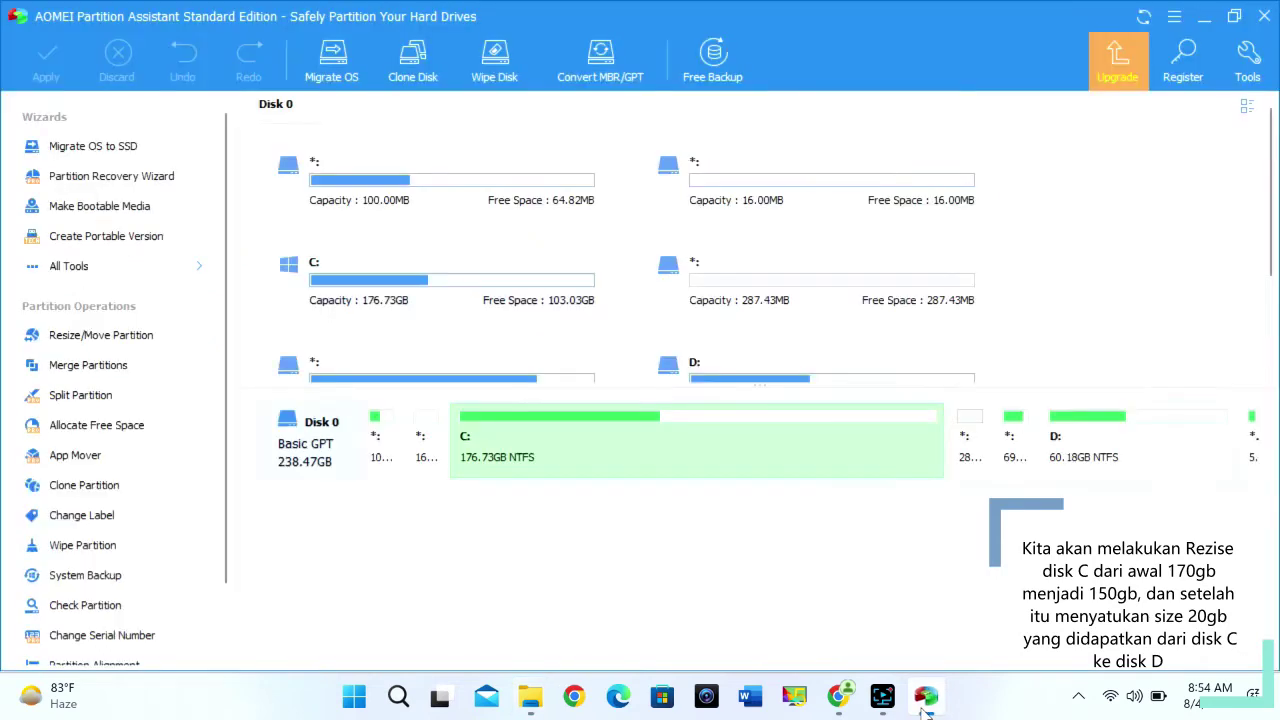
pyautogui.rightClick(919, 457)
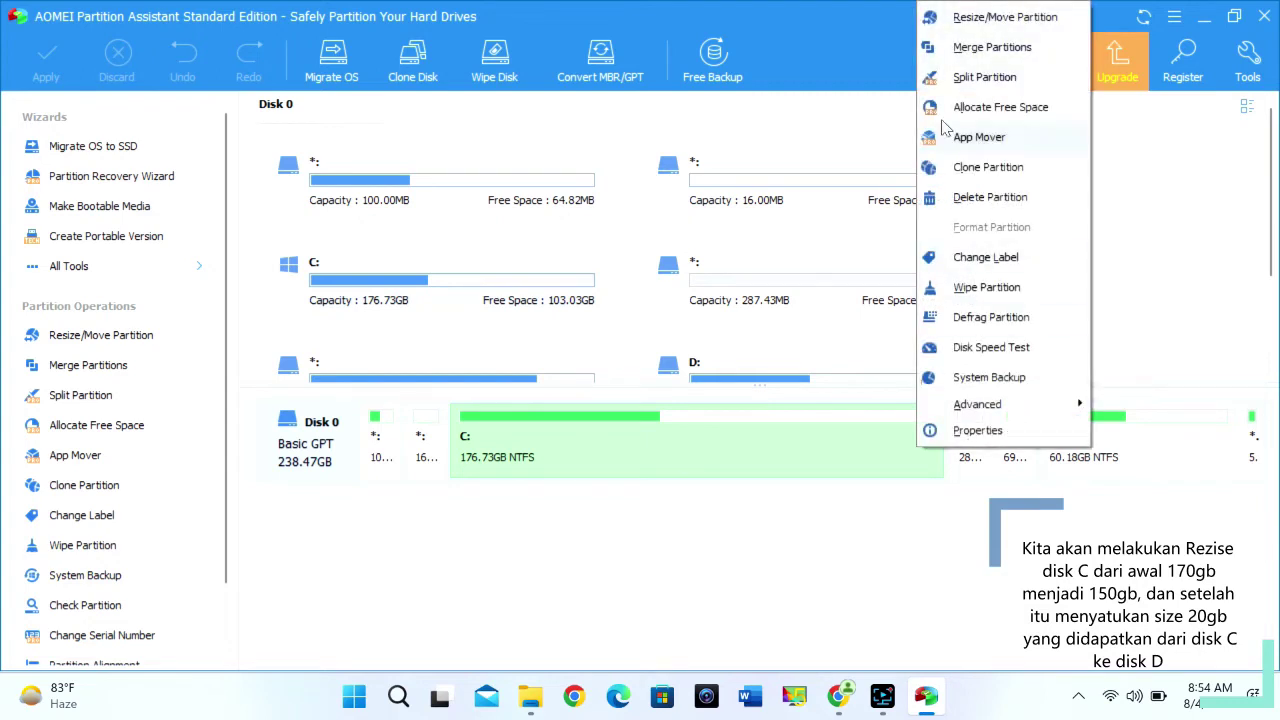
pyautogui.click(971, 20)
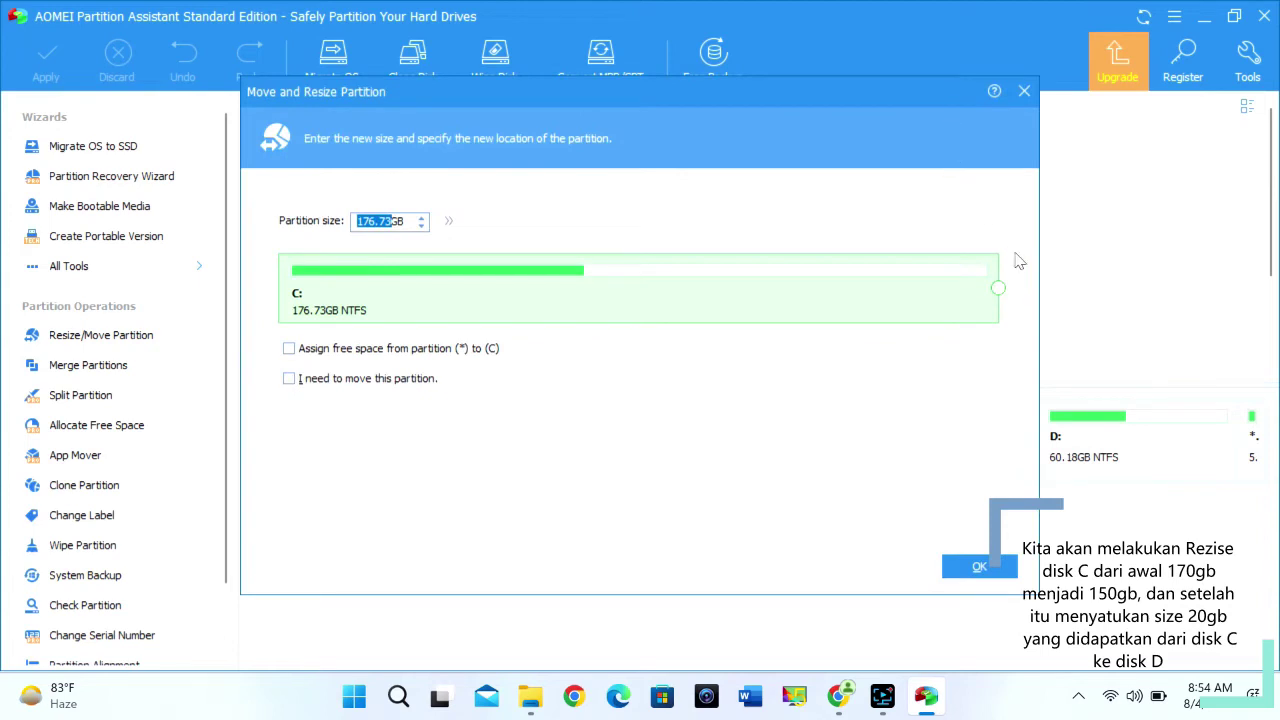
pyautogui.moveTo(999, 289); pyautogui.dragTo(908, 300)
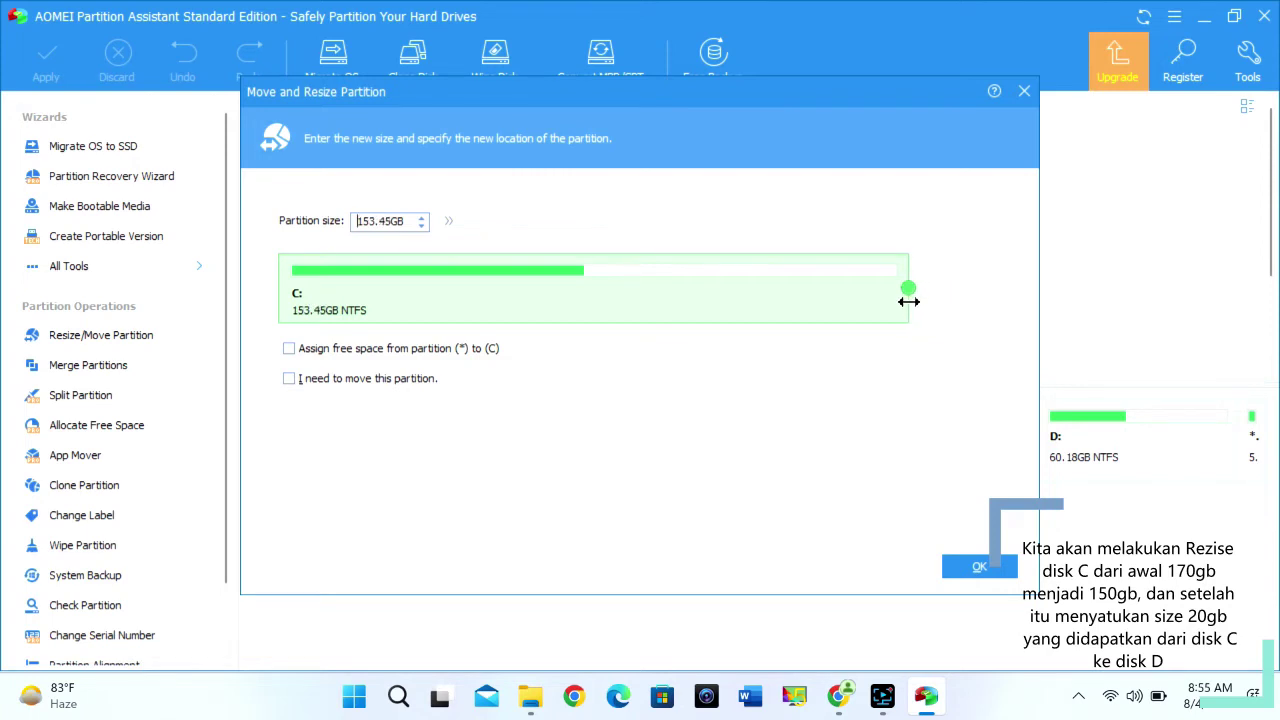
pyautogui.moveTo(908, 300); pyautogui.dragTo(896, 303)
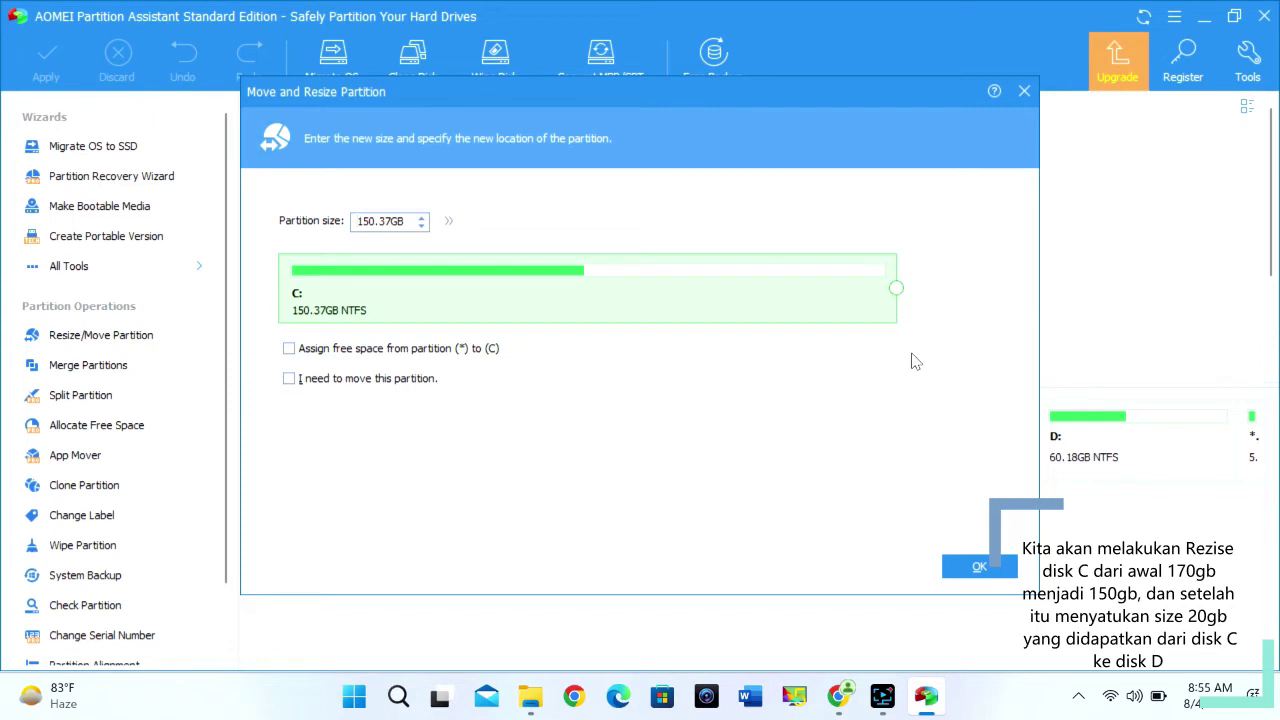
pyautogui.click(979, 566)
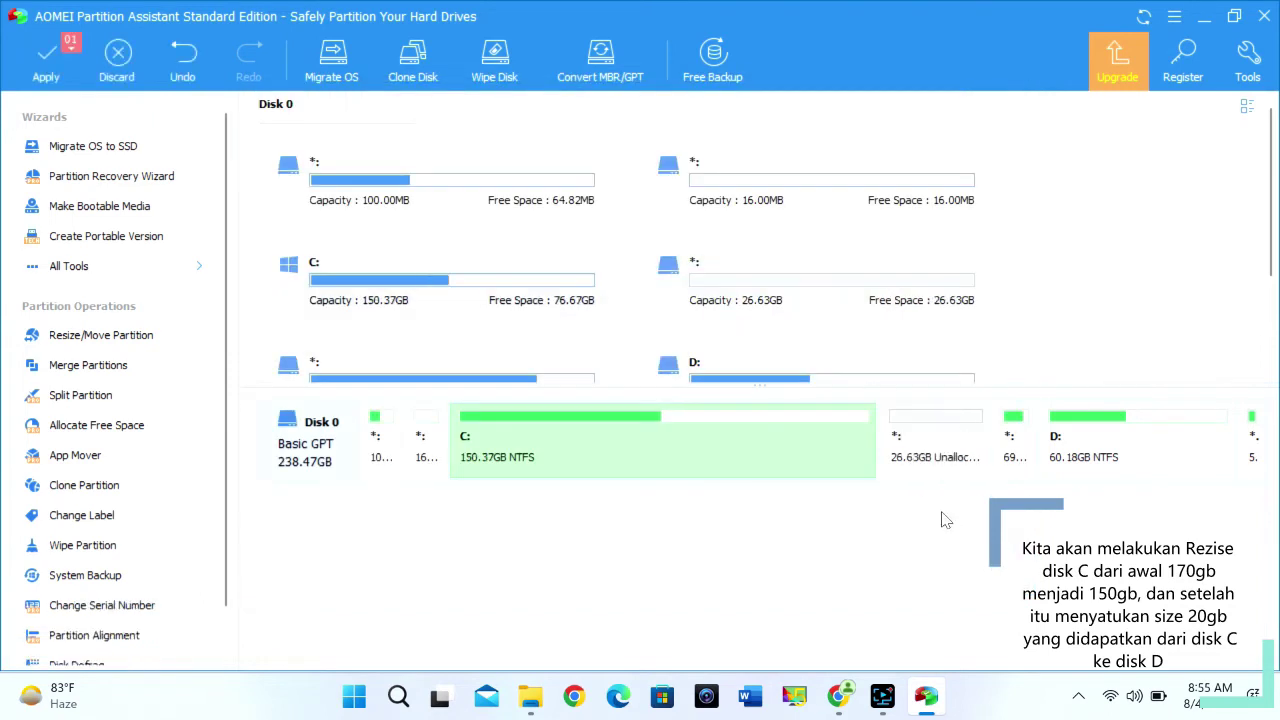
pyautogui.click(925, 452)
pyautogui.click(1089, 442)
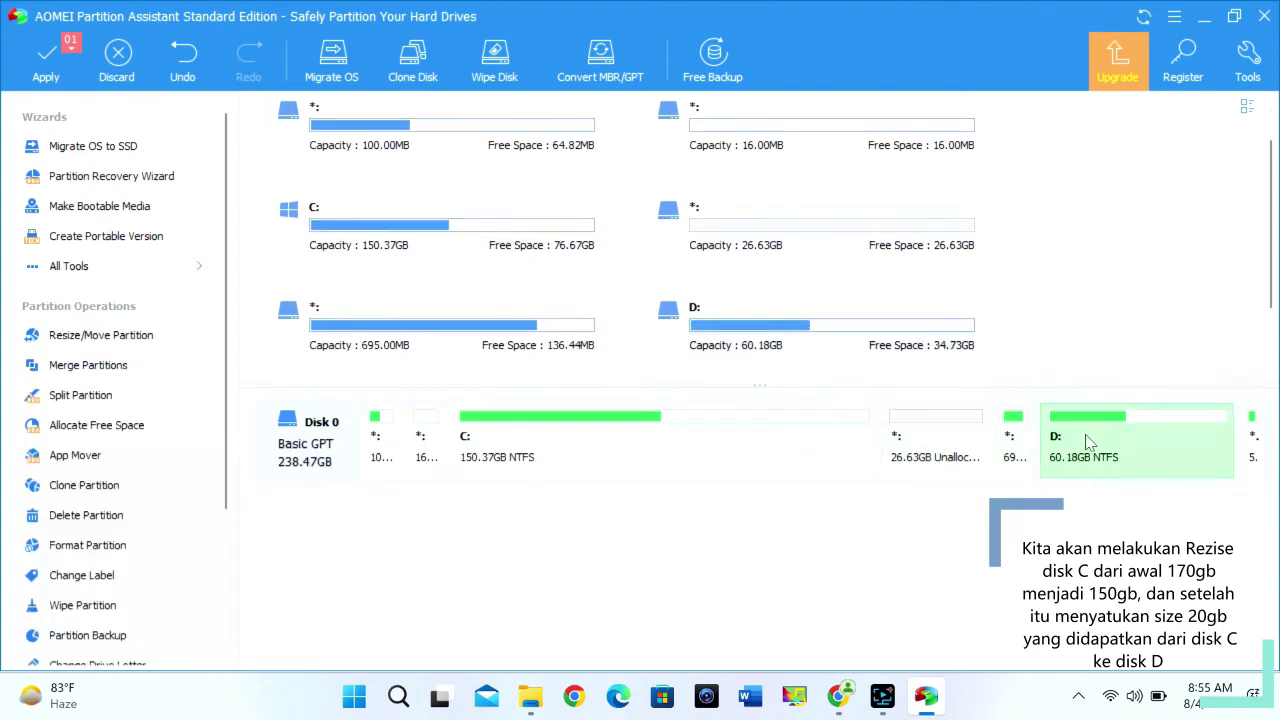
pyautogui.click(932, 447)
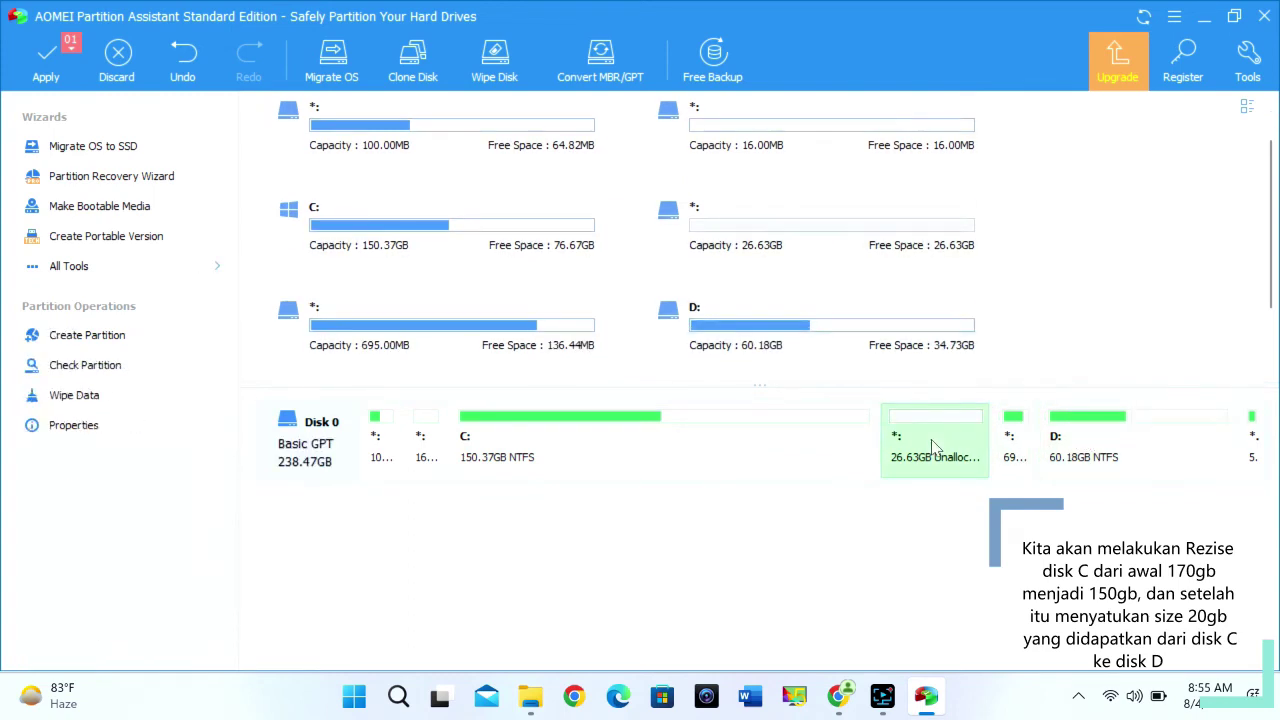
pyautogui.rightClick(932, 447)
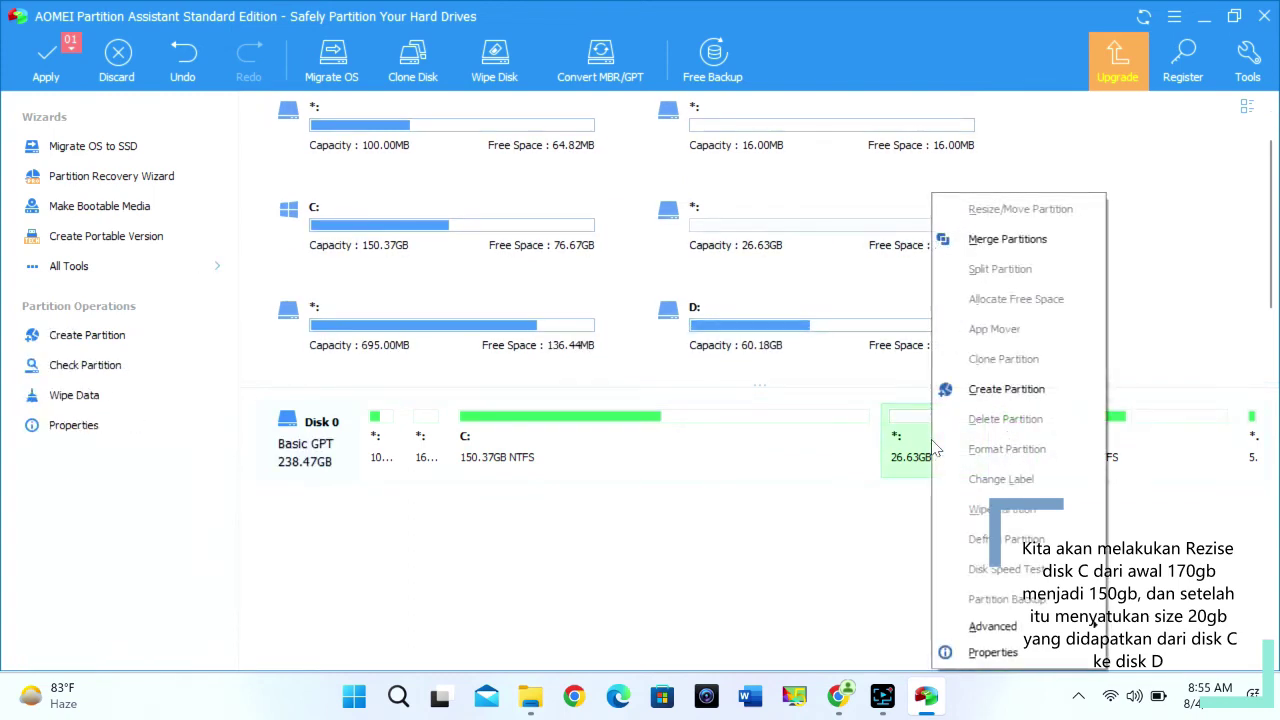
pyautogui.click(1008, 239)
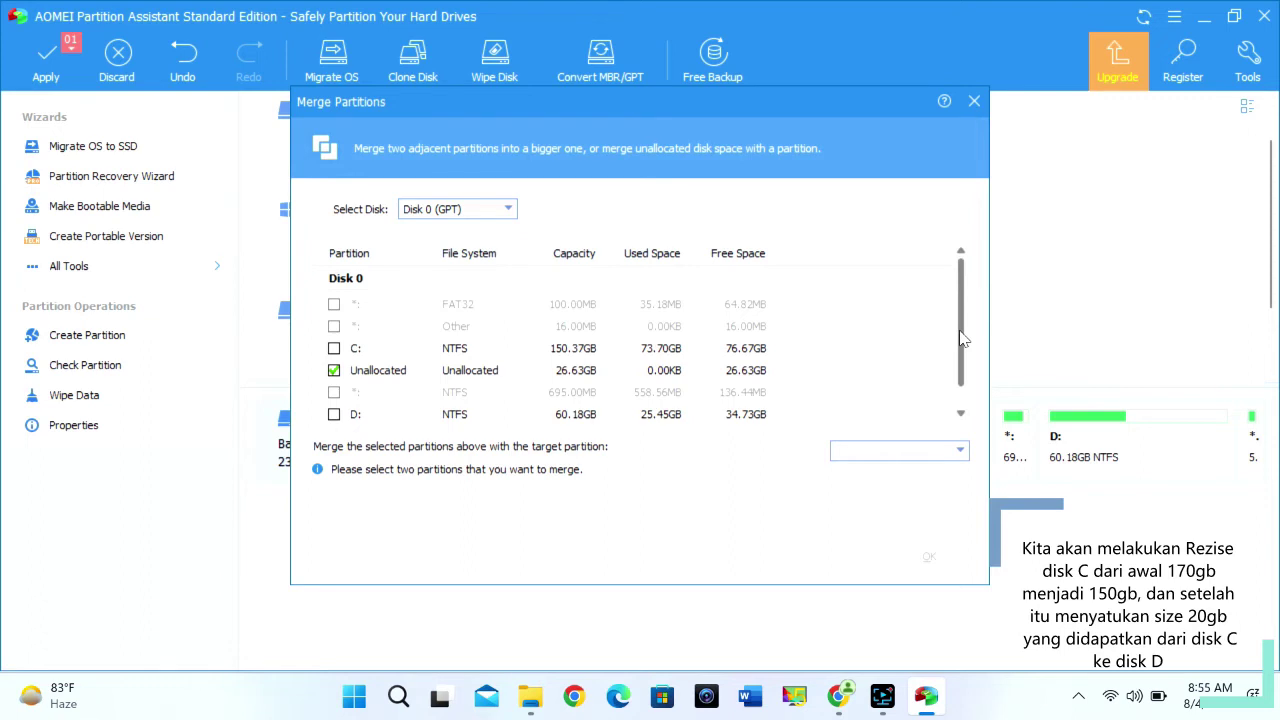
pyautogui.scroll(-1, 960, 340)
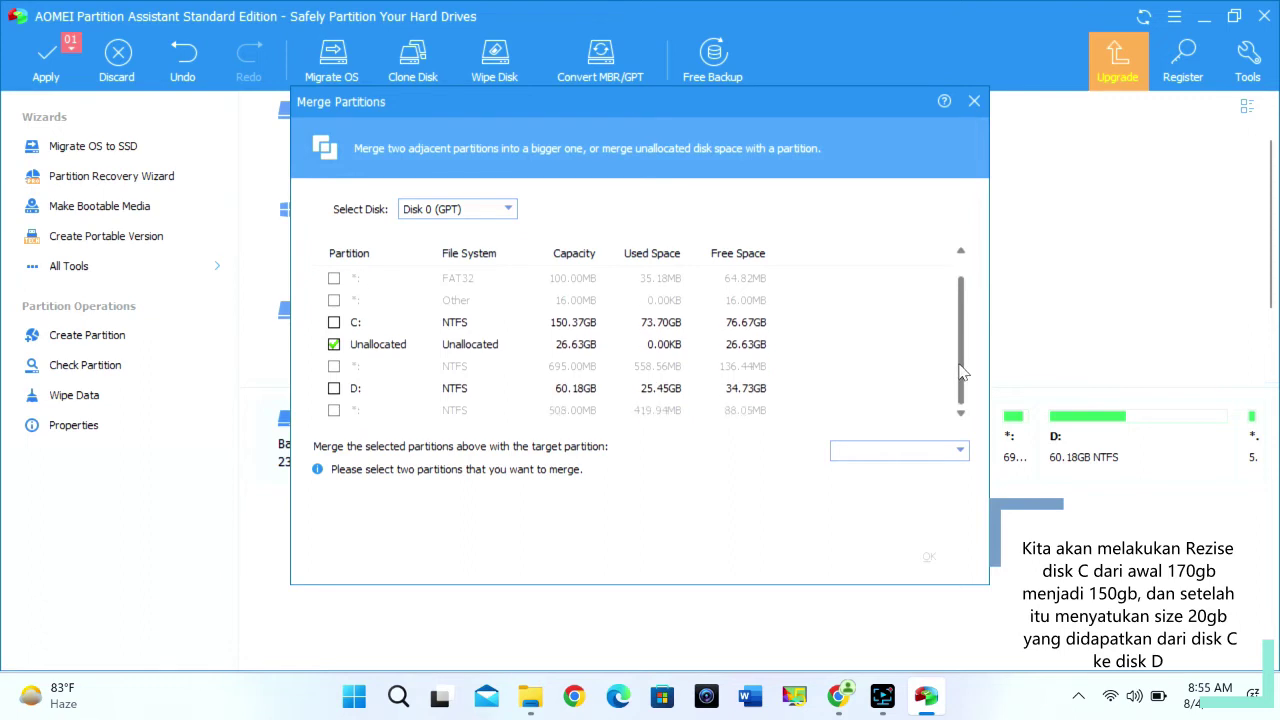
pyautogui.click(334, 389)
pyautogui.click(334, 345)
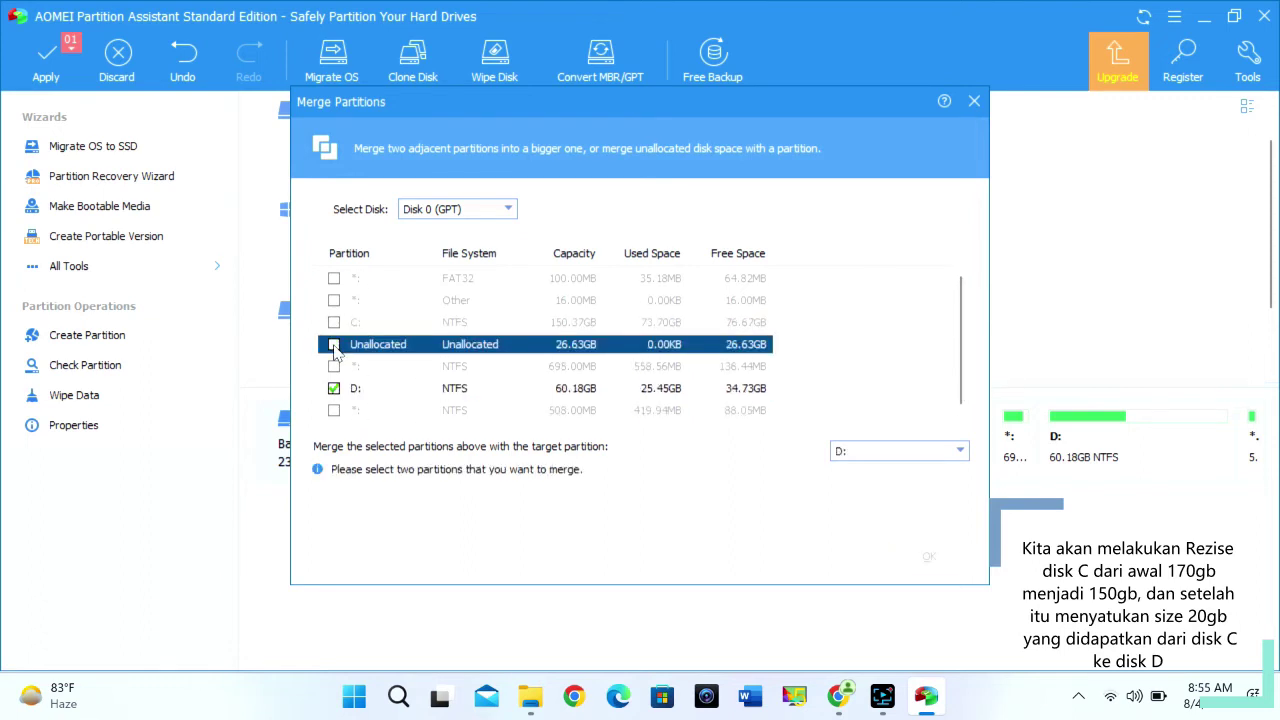
pyautogui.scroll(1, 960, 333)
pyautogui.scroll(-1, 966, 378)
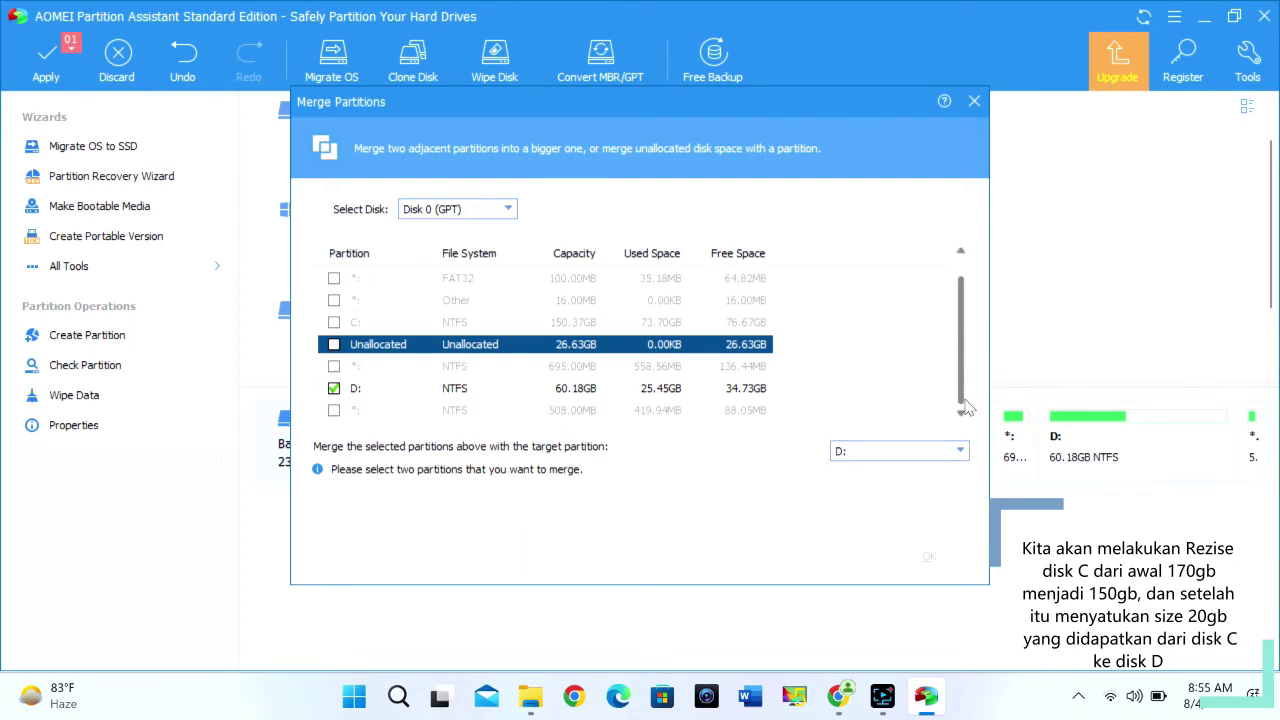
pyautogui.click(457, 393)
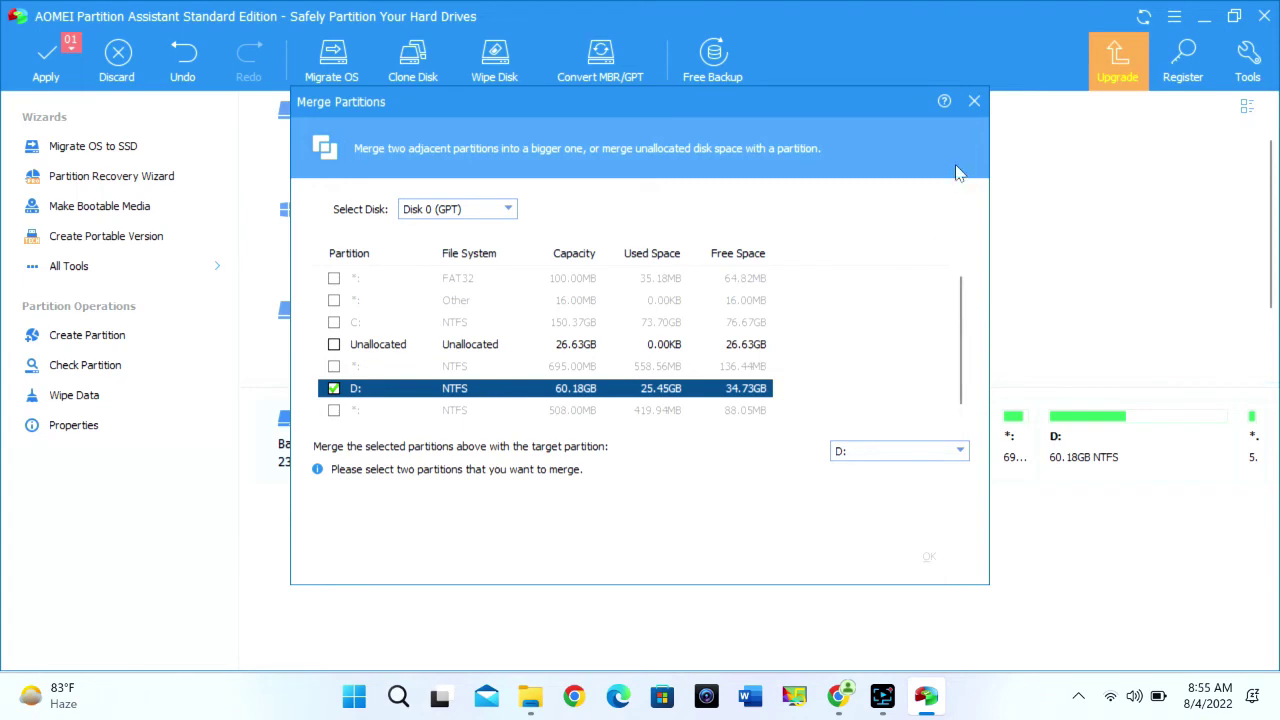
pyautogui.click(974, 102)
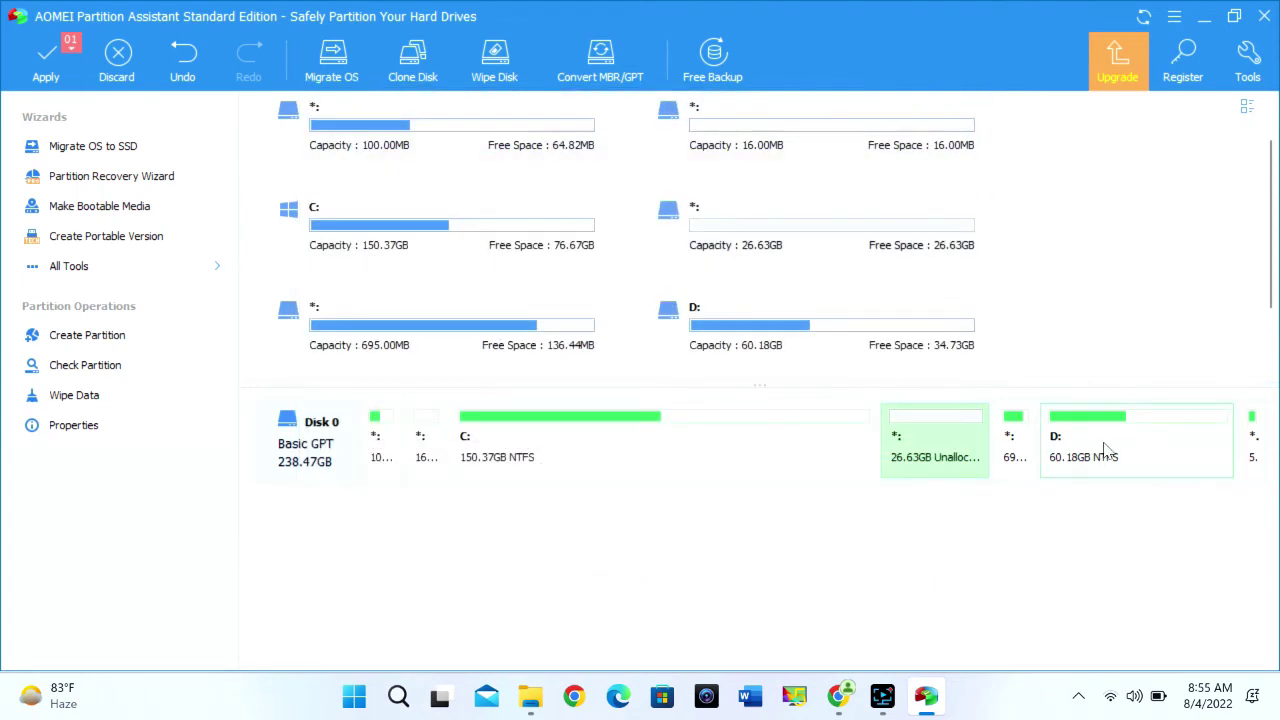
# - Merge the unallocated space after partition C into partition D on Disk 0, with D: as the target partition
pyautogui.click(1104, 449)
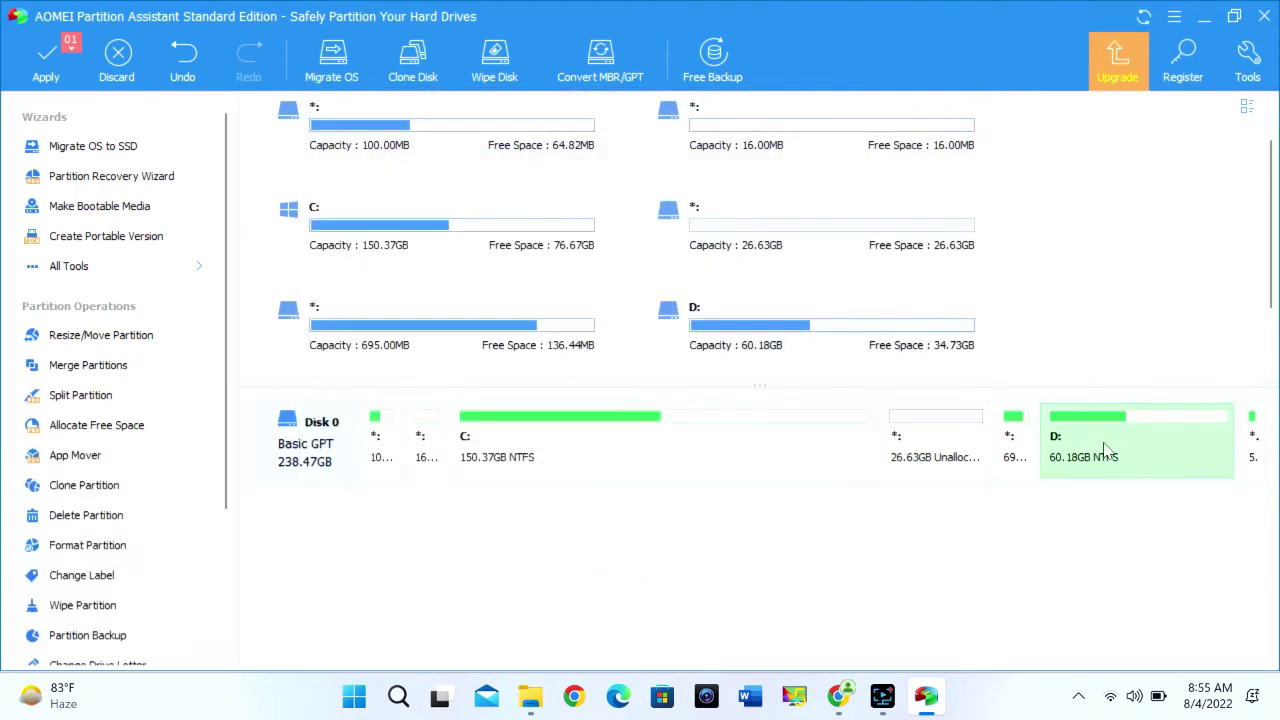
pyautogui.click(966, 441)
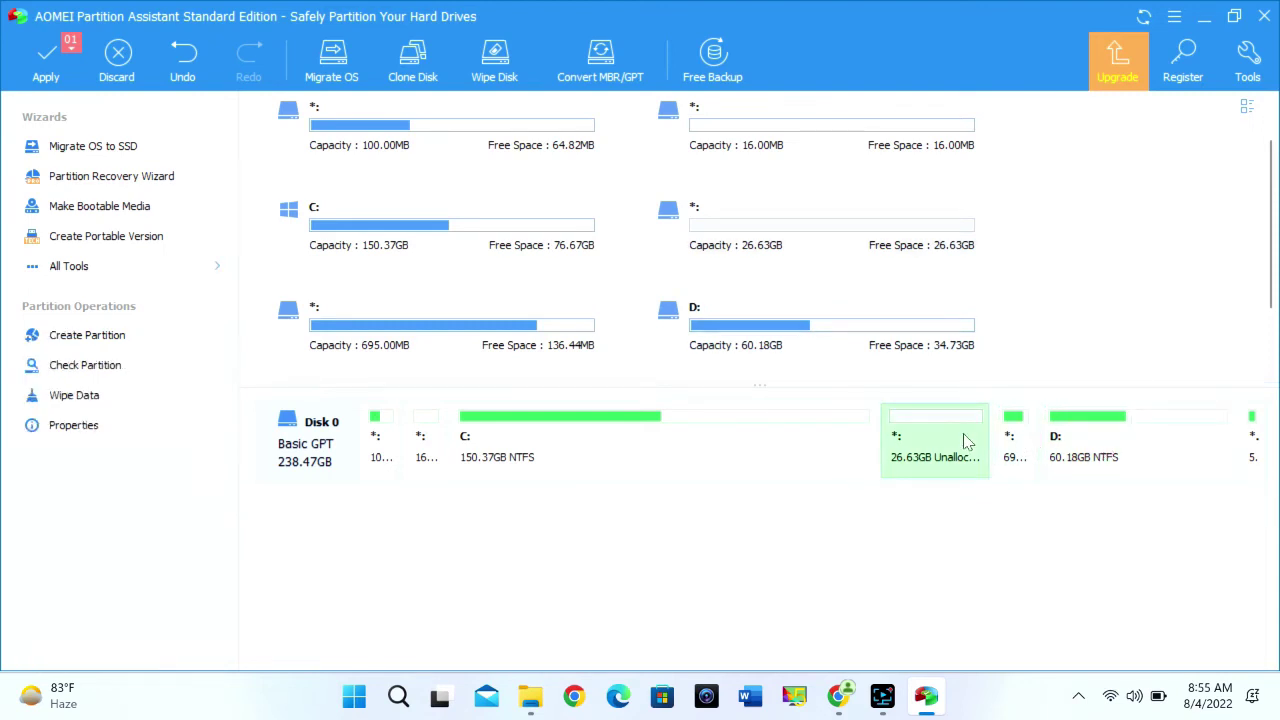
pyautogui.rightClick(966, 441)
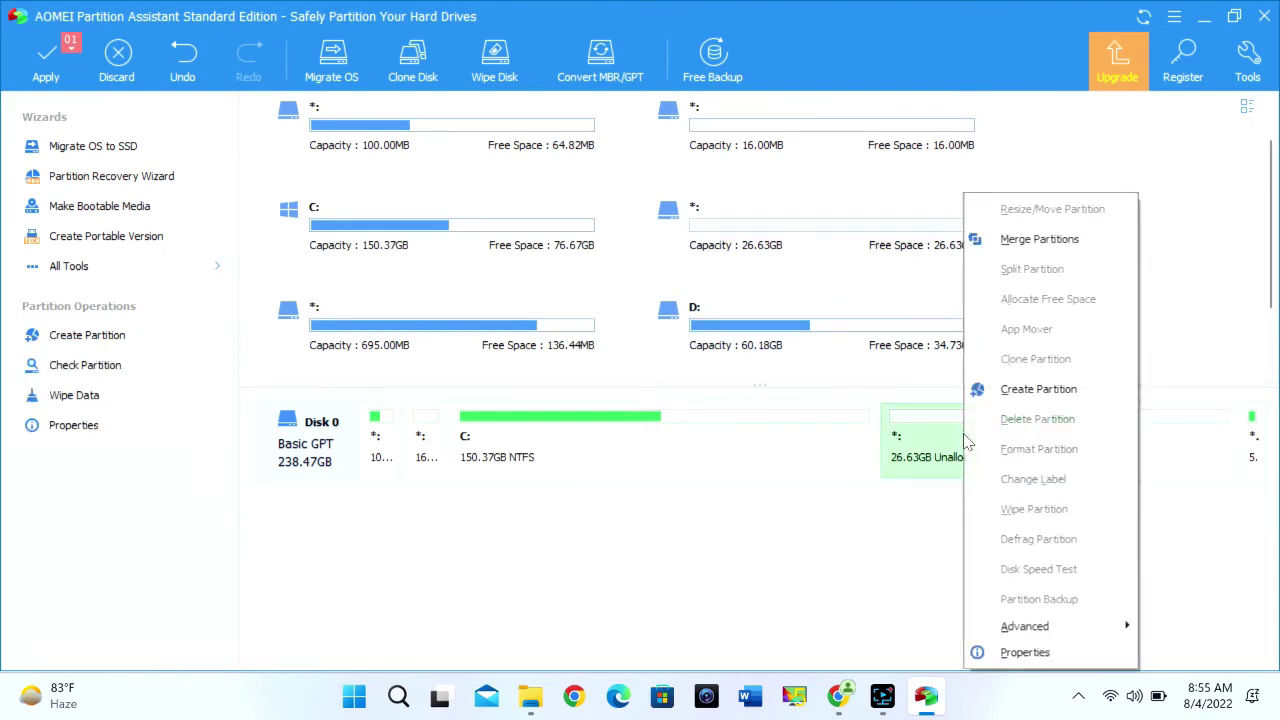
pyautogui.click(1040, 240)
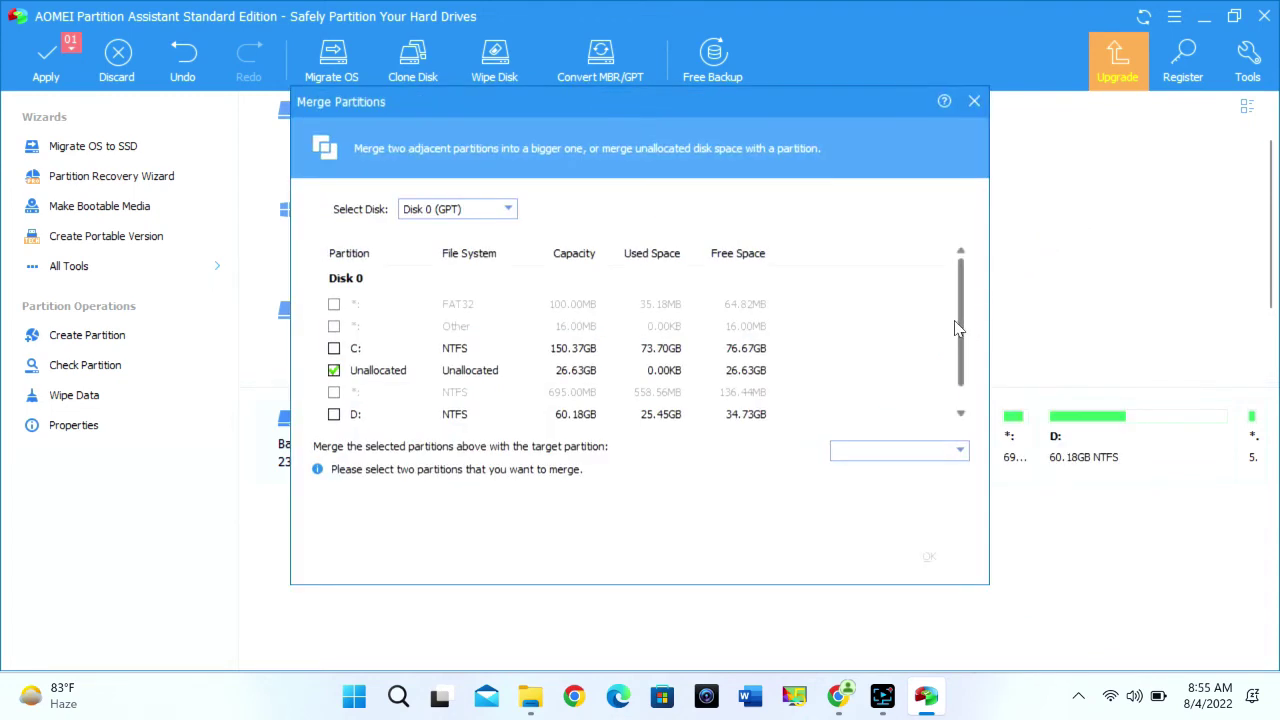
pyautogui.scroll(-1, 957, 328)
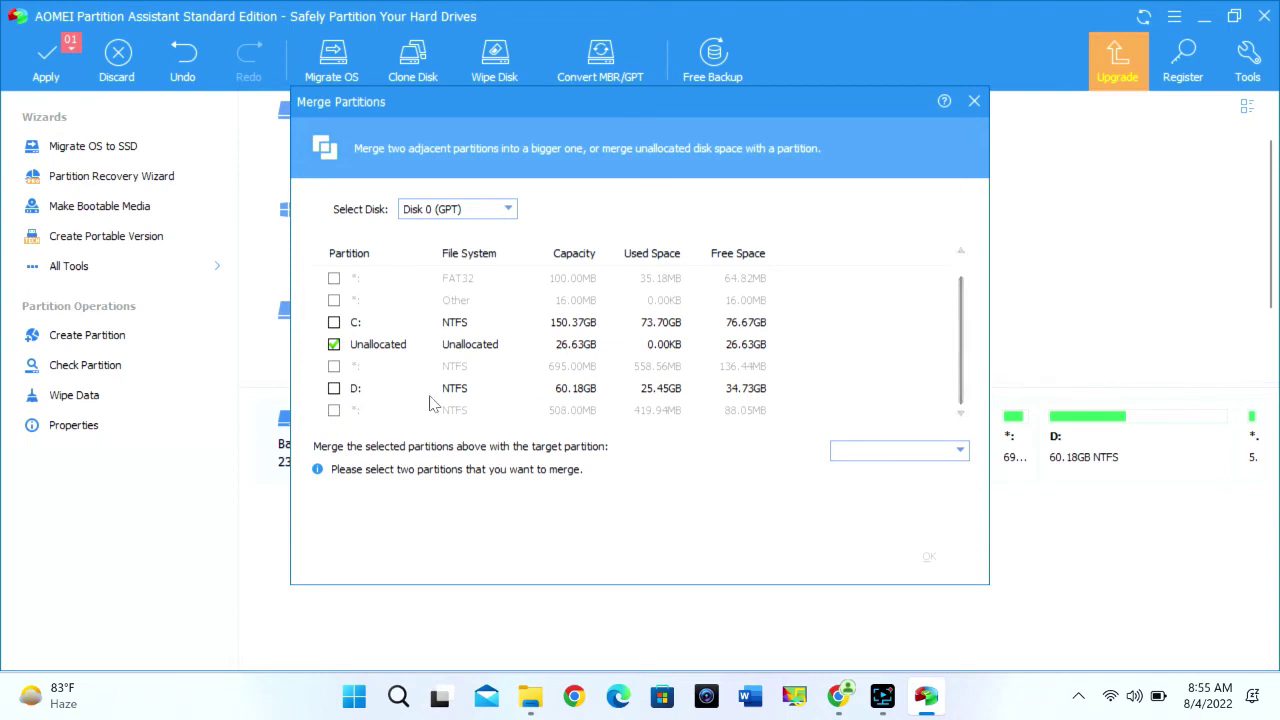
pyautogui.click(334, 390)
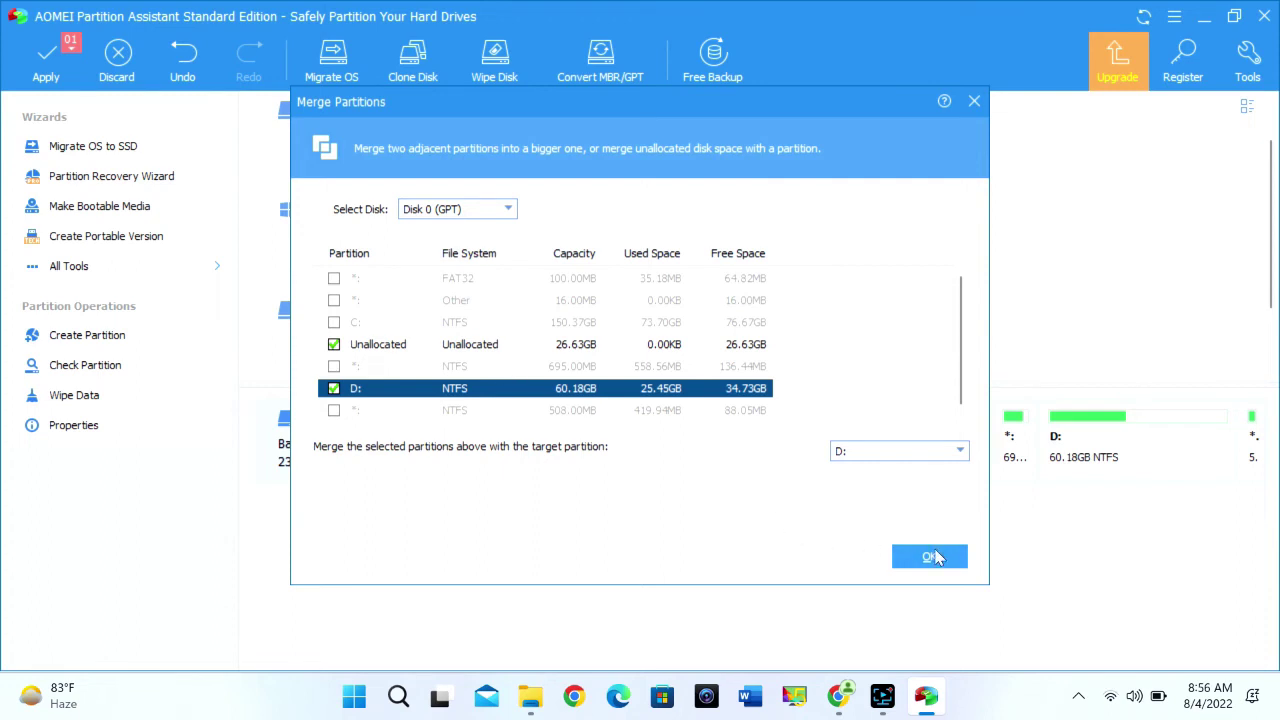
pyautogui.click(930, 557)
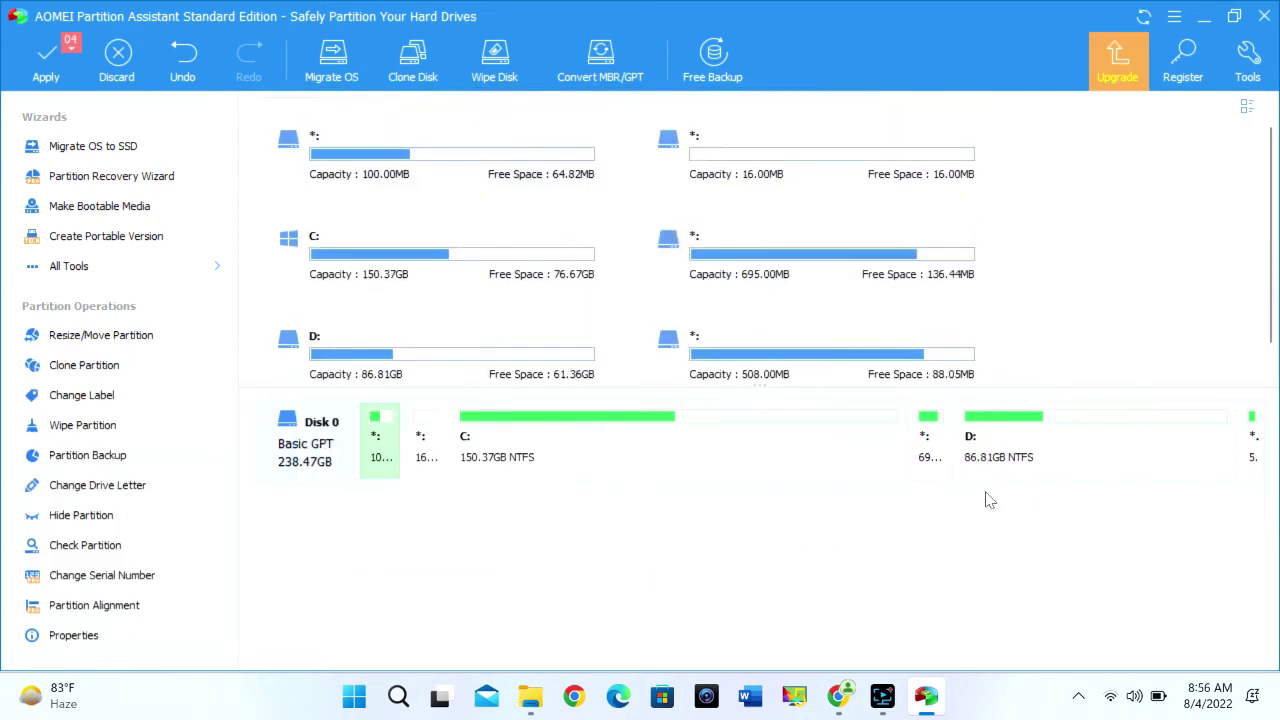
# - Review and execute the pending partition operations with the pre-execution partition check on, choosing to restart into Windows PE mode
pyautogui.click(1004, 450)
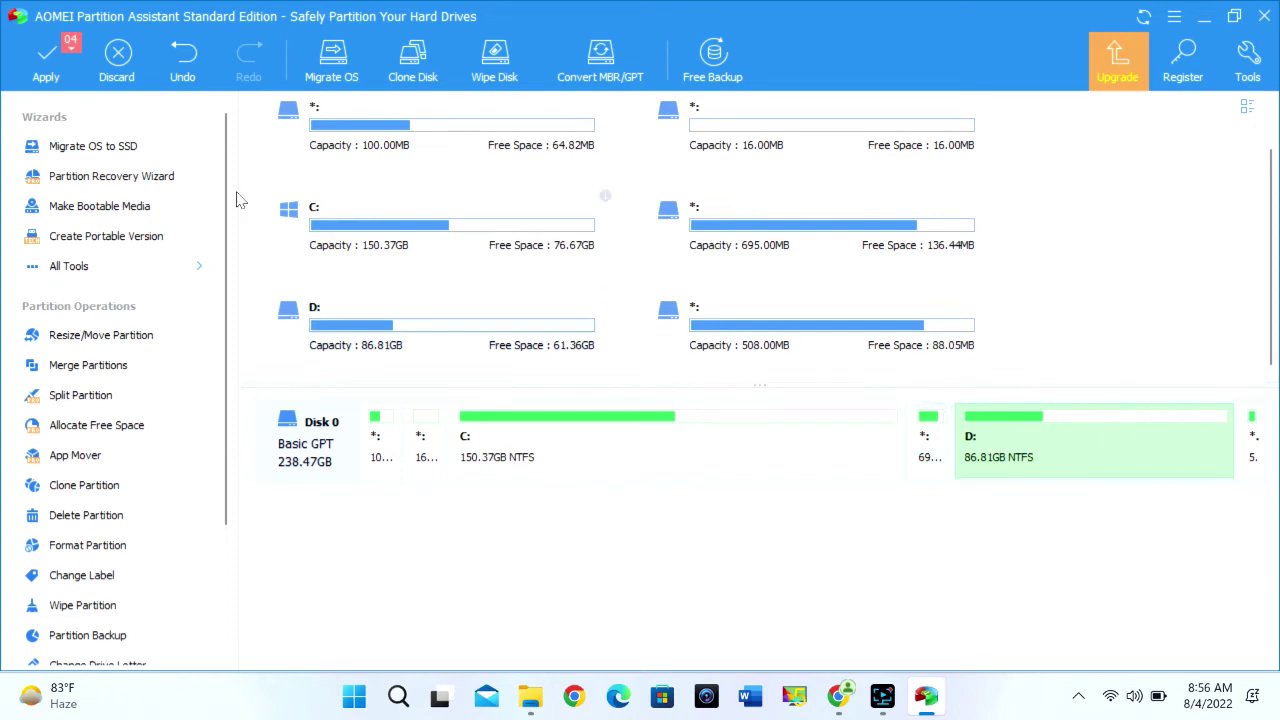
pyautogui.click(48, 68)
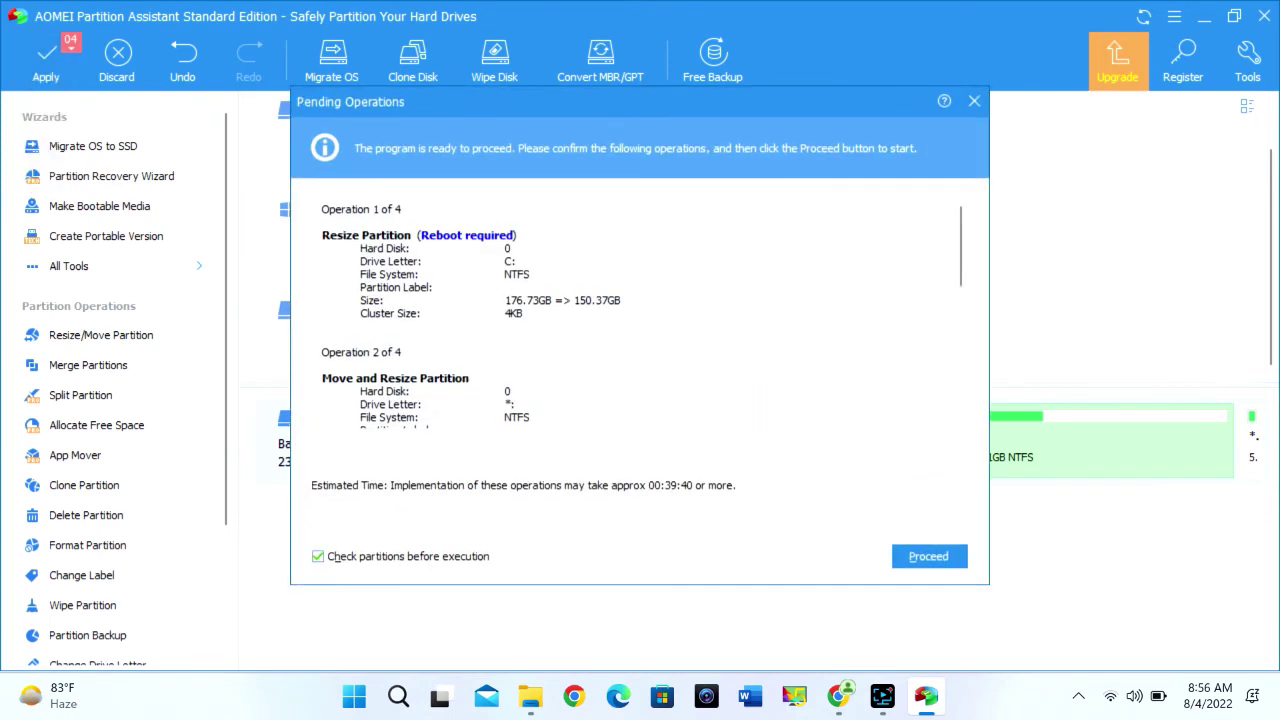
pyautogui.scroll(-1, 965, 260)
pyautogui.moveTo(965, 260); pyautogui.dragTo(975, 323)
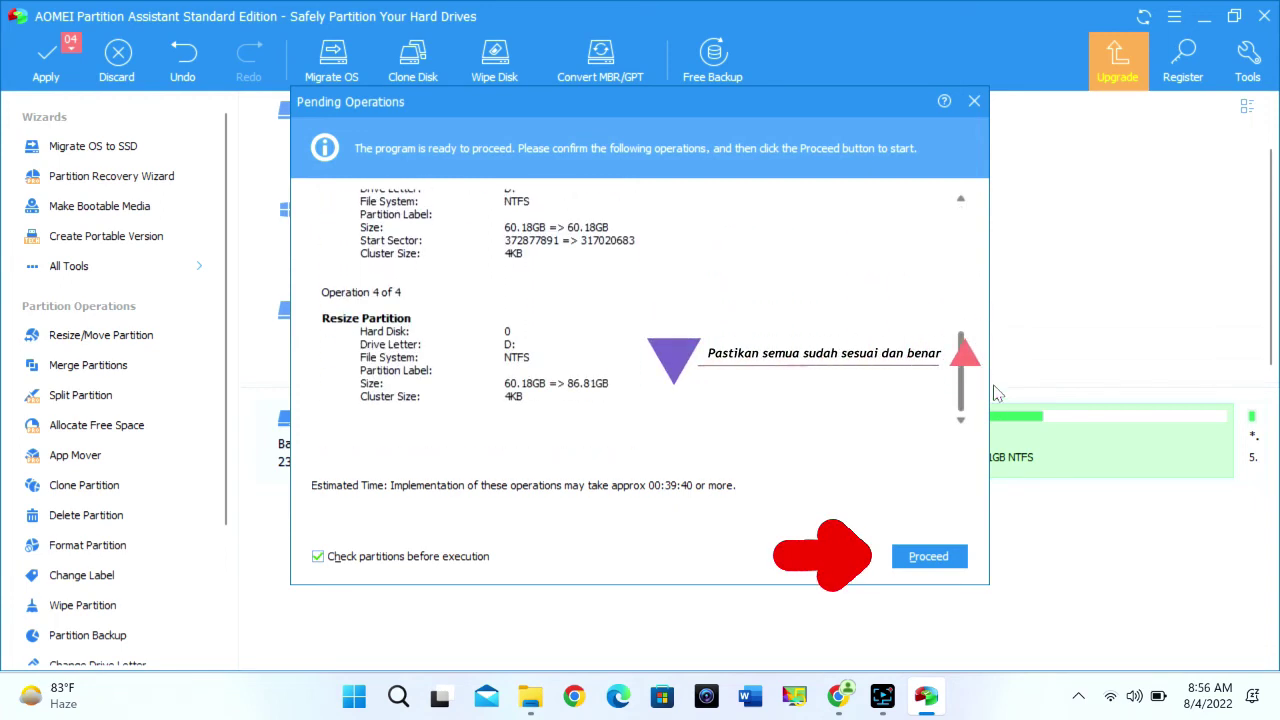
pyautogui.scroll(10, 960, 370)
pyautogui.click(935, 555)
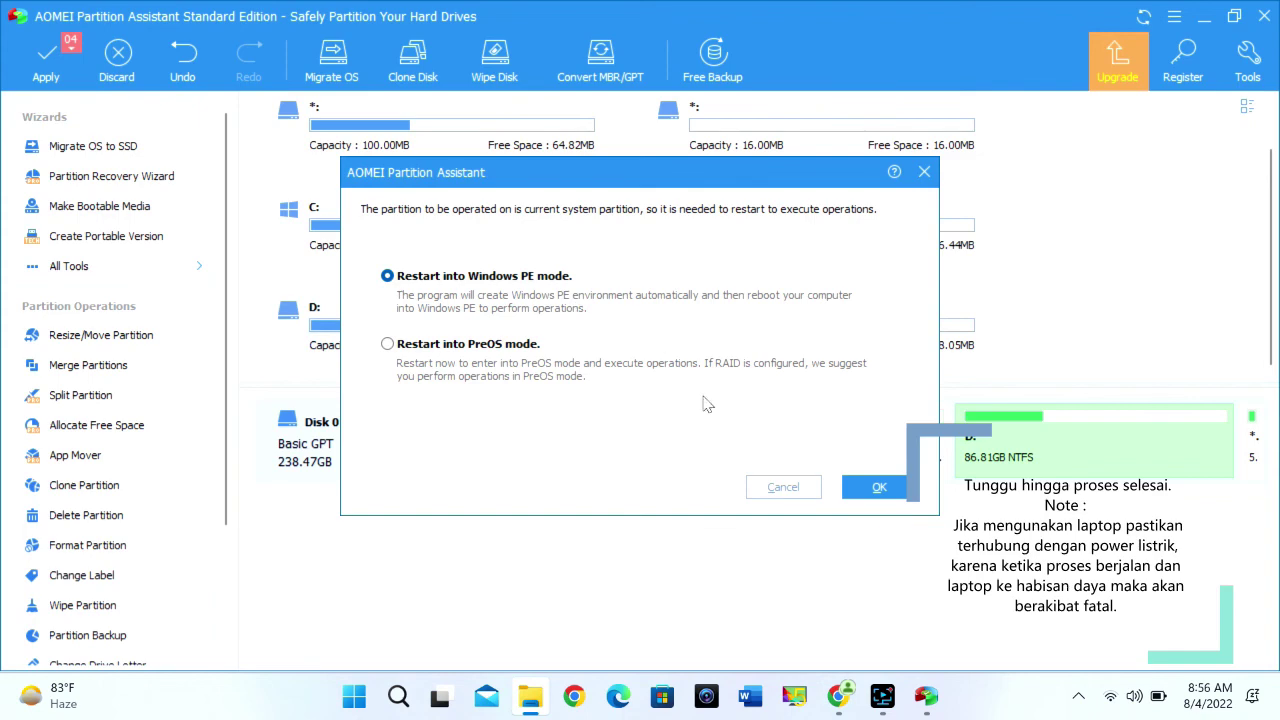
pyautogui.click(880, 487)
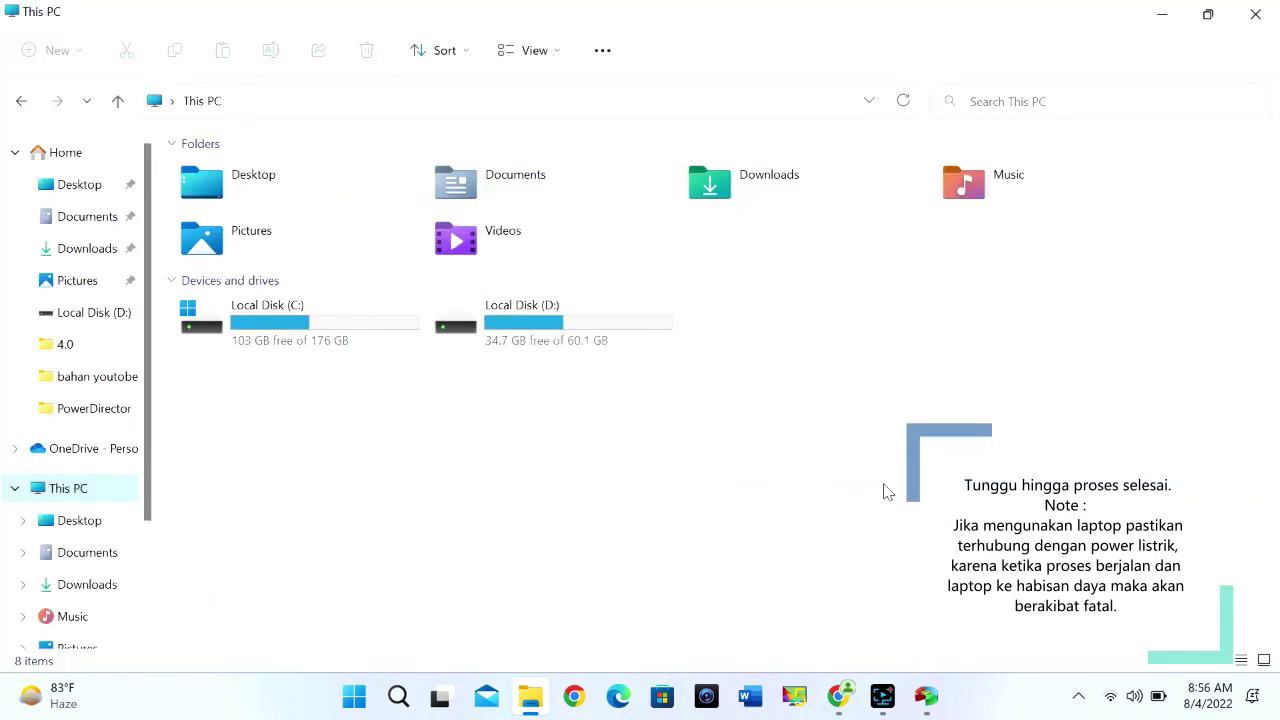